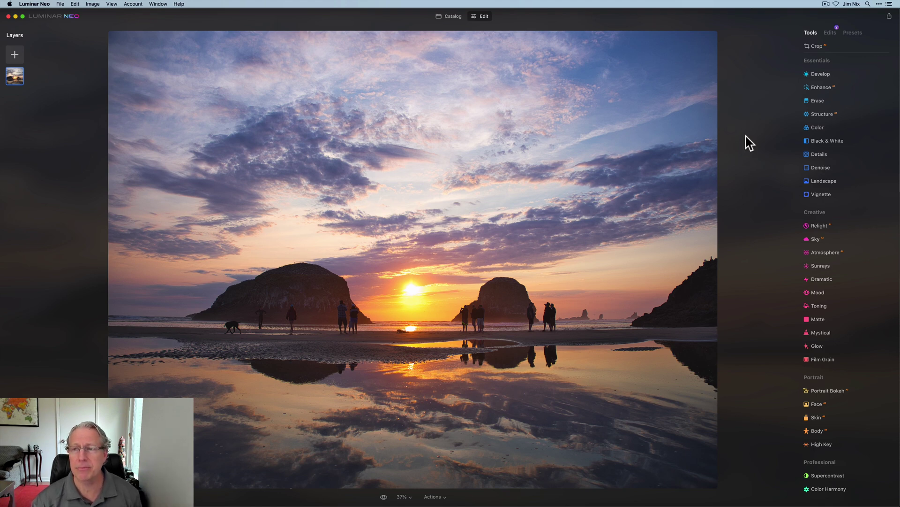
# Step: Review the applied Landscape edits, go back to the tools list, and enter Crop mode
pyautogui.click(832, 29)
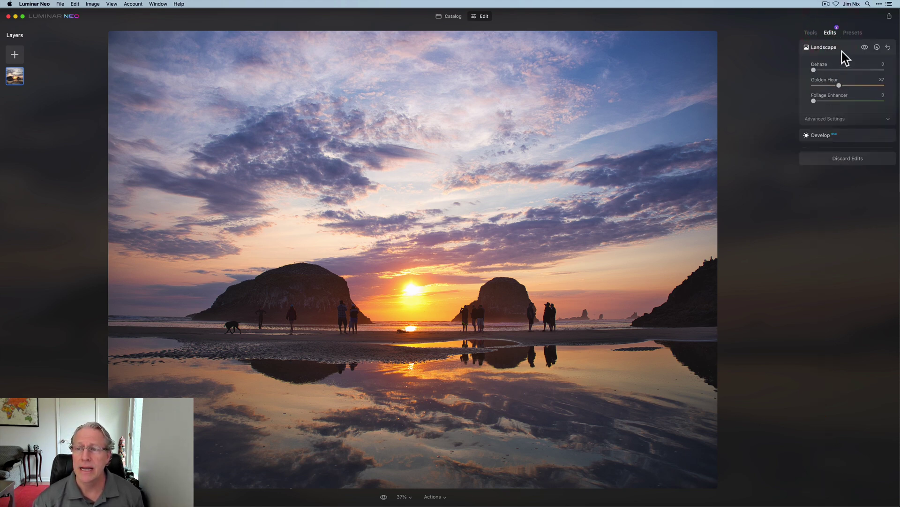
pyautogui.click(835, 48)
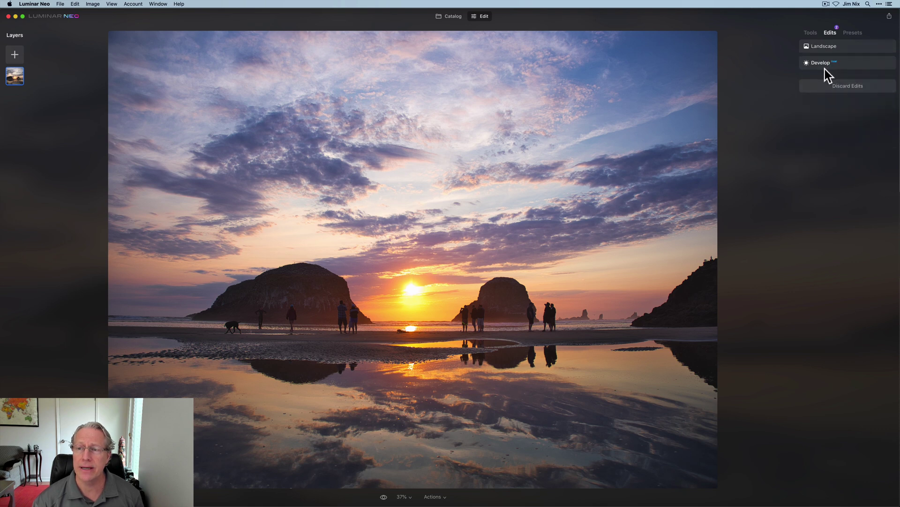
pyautogui.click(811, 34)
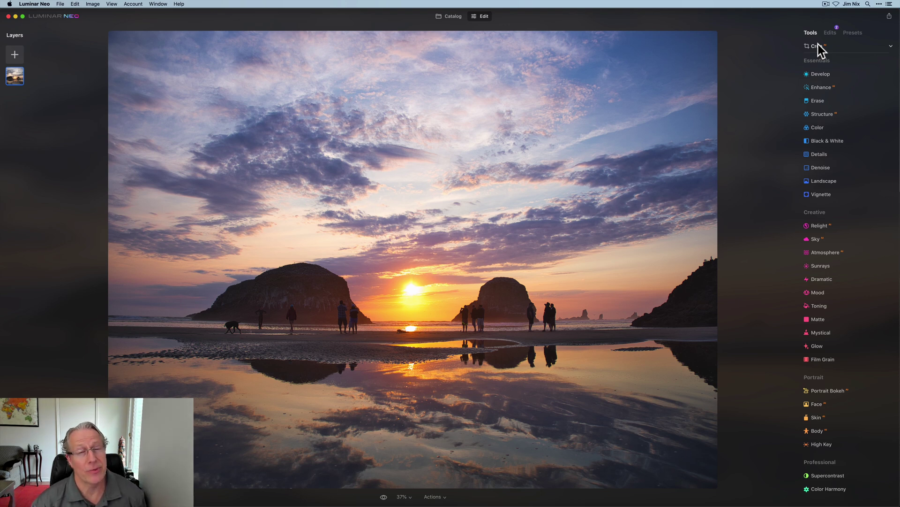
pyautogui.click(817, 46)
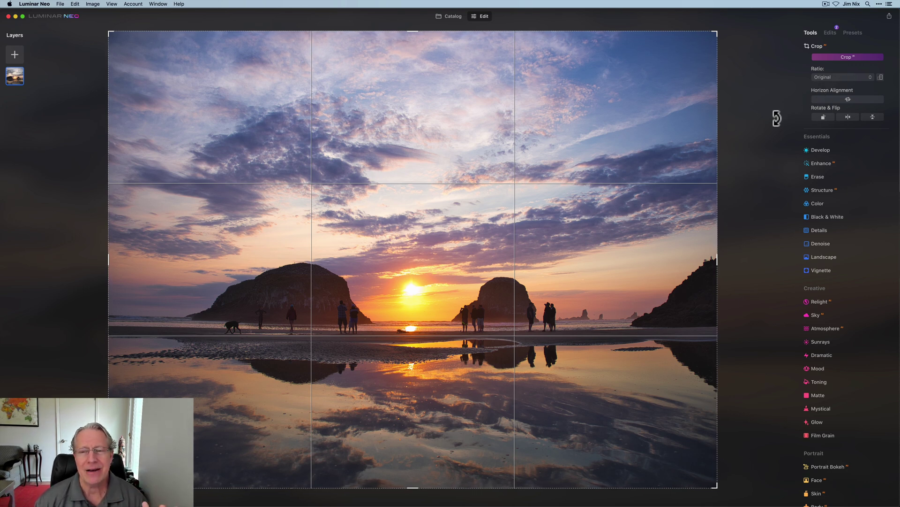
pyautogui.click(835, 79)
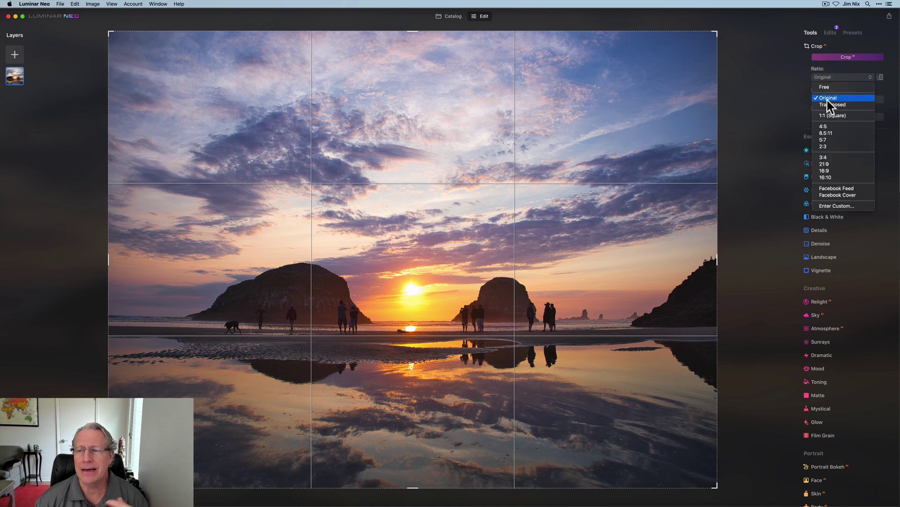
pyautogui.click(788, 124)
pyautogui.click(836, 58)
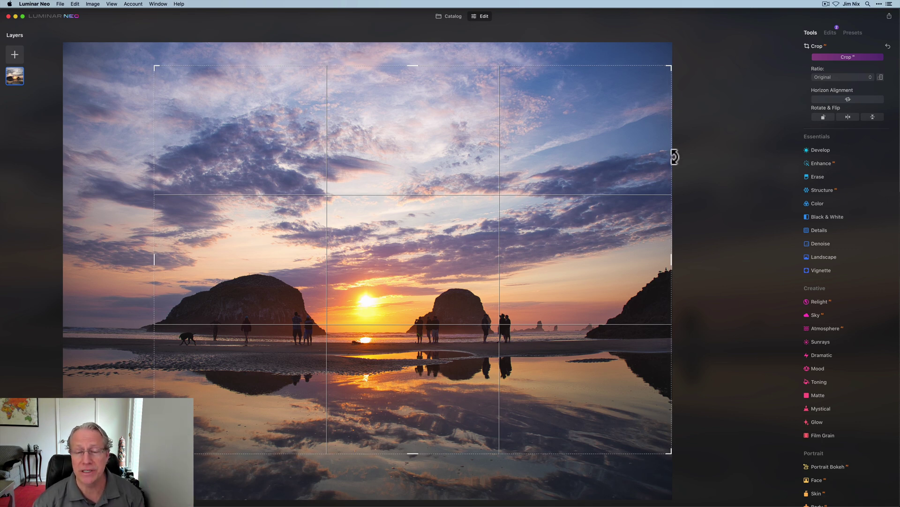
pyautogui.moveTo(375, 204); pyautogui.dragTo(418, 191)
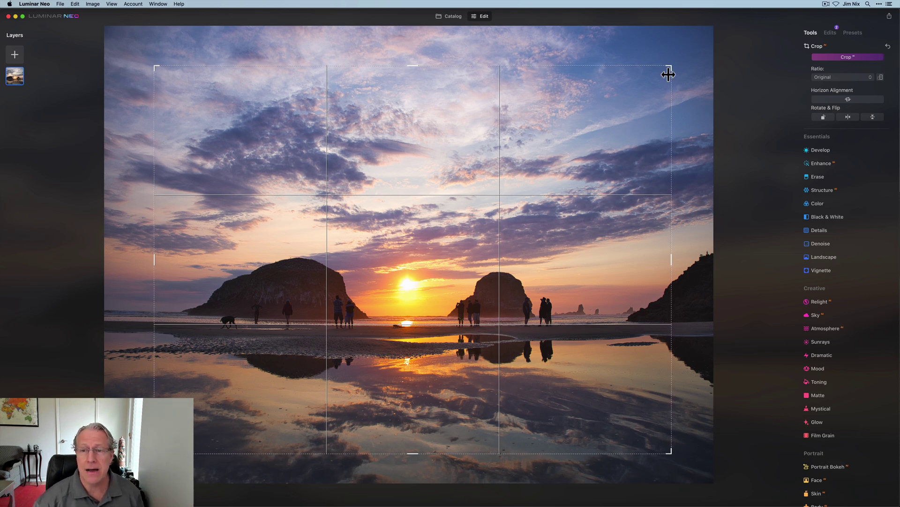
pyautogui.moveTo(671, 68); pyautogui.dragTo(705, 41)
pyautogui.moveTo(141, 252); pyautogui.dragTo(125, 257)
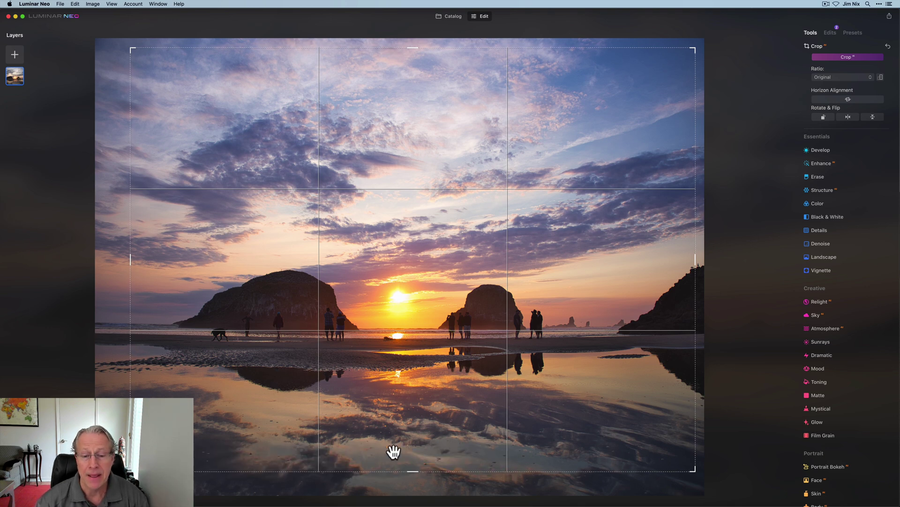
pyautogui.click(888, 45)
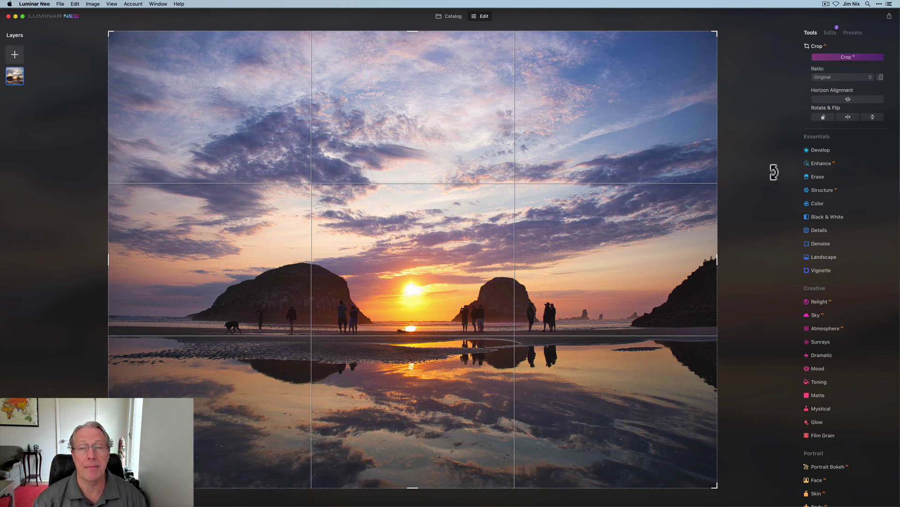
# Step: Try a 2:3 crop ratio, then reset the crop to the original
pyautogui.click(837, 78)
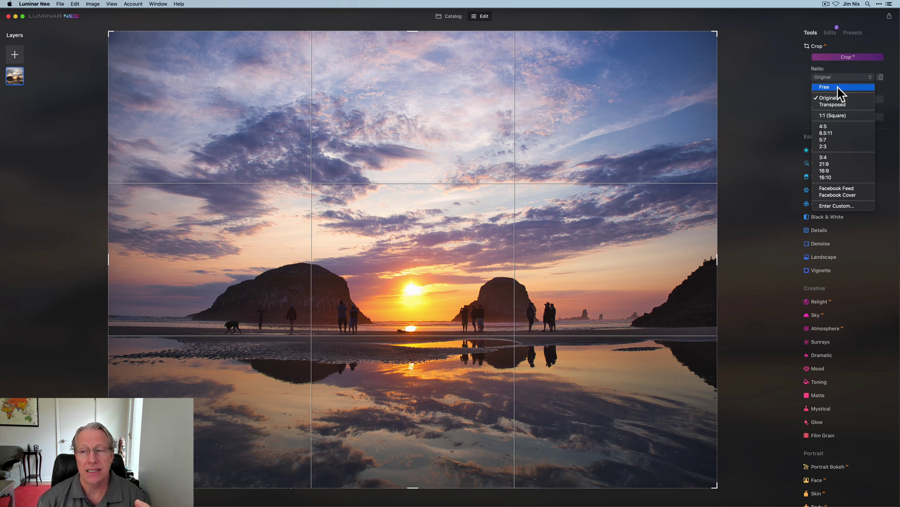
pyautogui.click(827, 146)
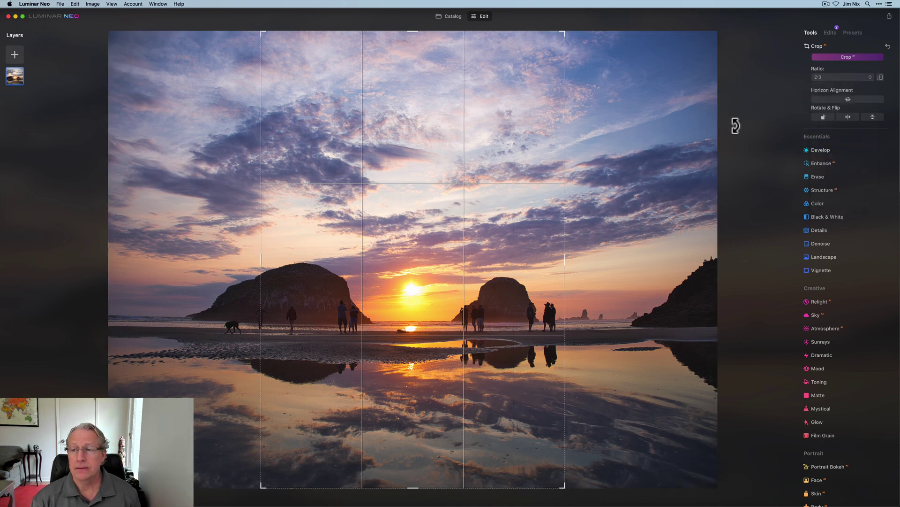
pyautogui.click(887, 48)
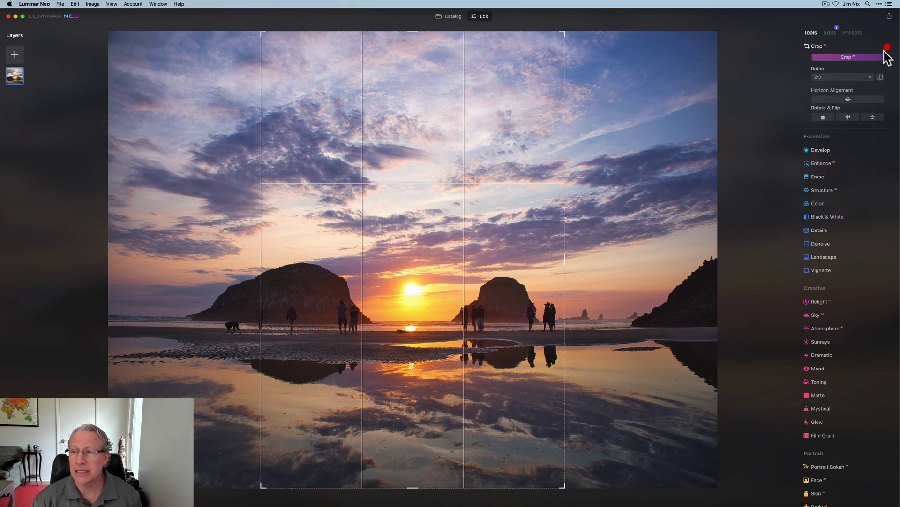
# Step: Constrain the crop to 16:9 and shrink the frame down from the top
pyautogui.click(829, 77)
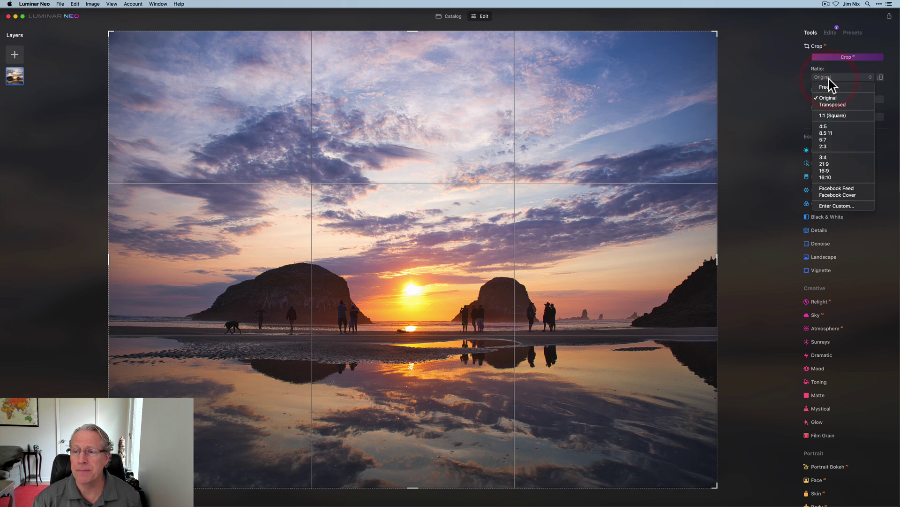
pyautogui.click(826, 171)
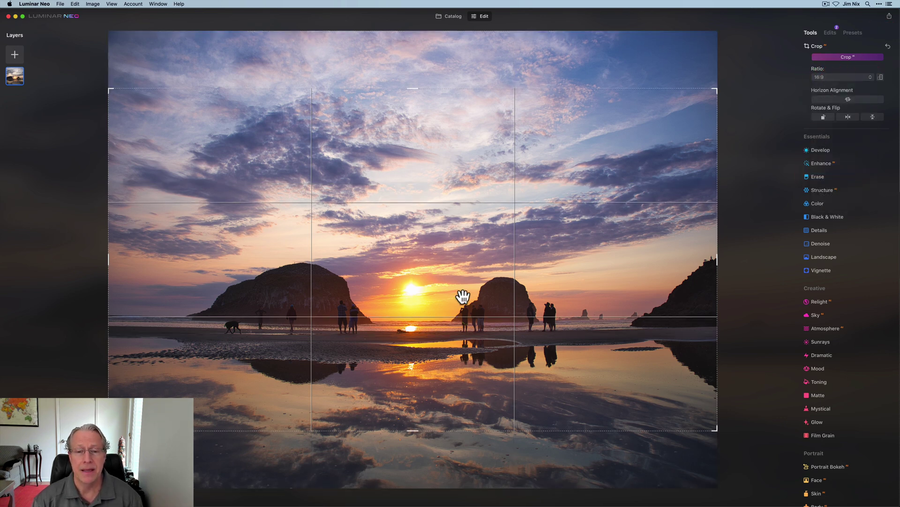
pyautogui.click(415, 87)
pyautogui.moveTo(415, 87); pyautogui.dragTo(458, 97)
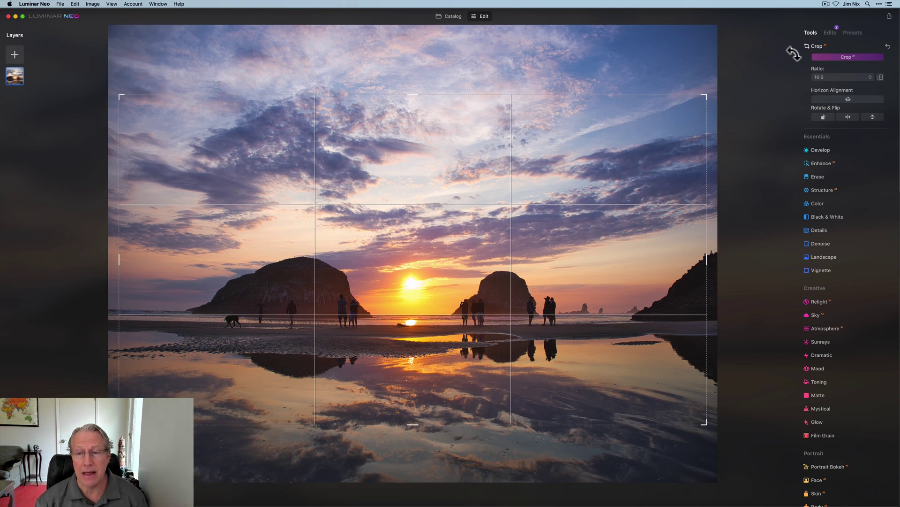
# Step: Trim the top and sides with a free crop ratio, then reset the crop to the full image
pyautogui.click(831, 77)
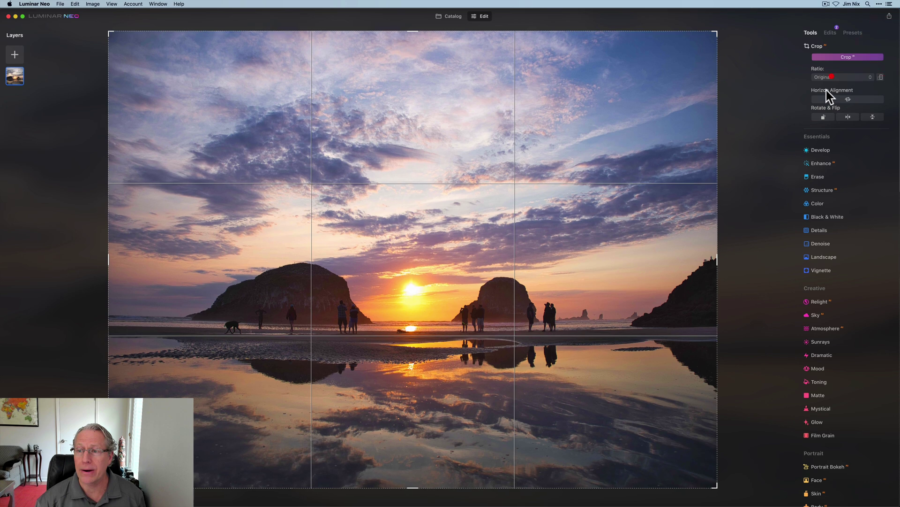
pyautogui.click(832, 76)
pyautogui.click(826, 88)
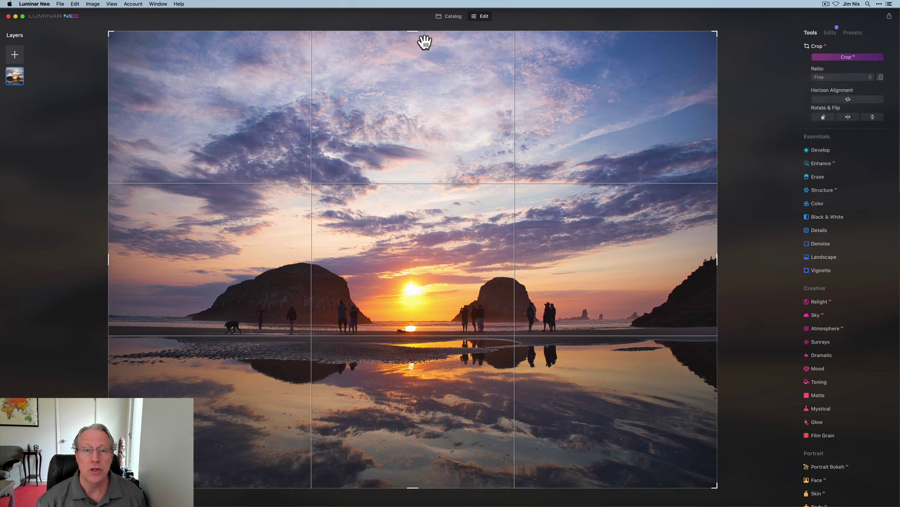
pyautogui.moveTo(412, 29); pyautogui.dragTo(421, 92)
pyautogui.moveTo(110, 259); pyautogui.dragTo(135, 259)
pyautogui.moveTo(699, 261); pyautogui.dragTo(670, 262)
pyautogui.click(888, 46)
pyautogui.click(837, 80)
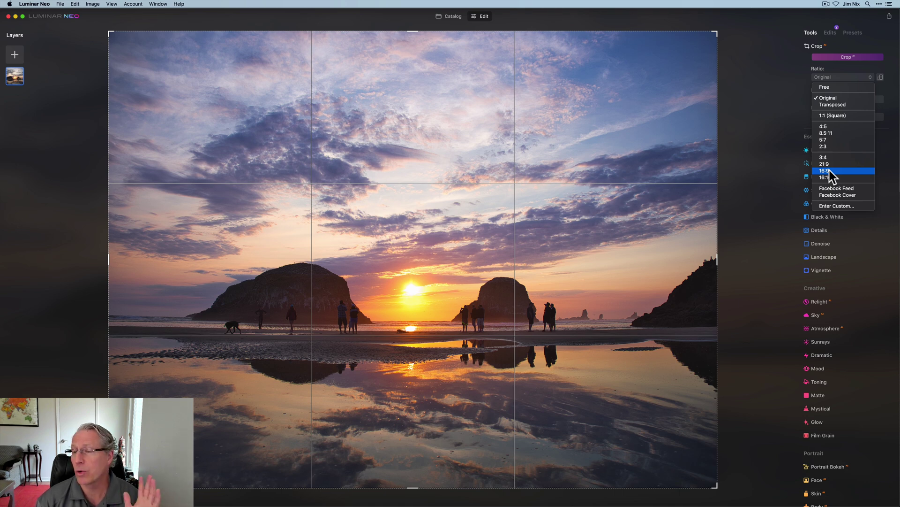
# Step: Try a transposed portrait crop and reposition the photo, then reset back to landscape
pyautogui.click(833, 104)
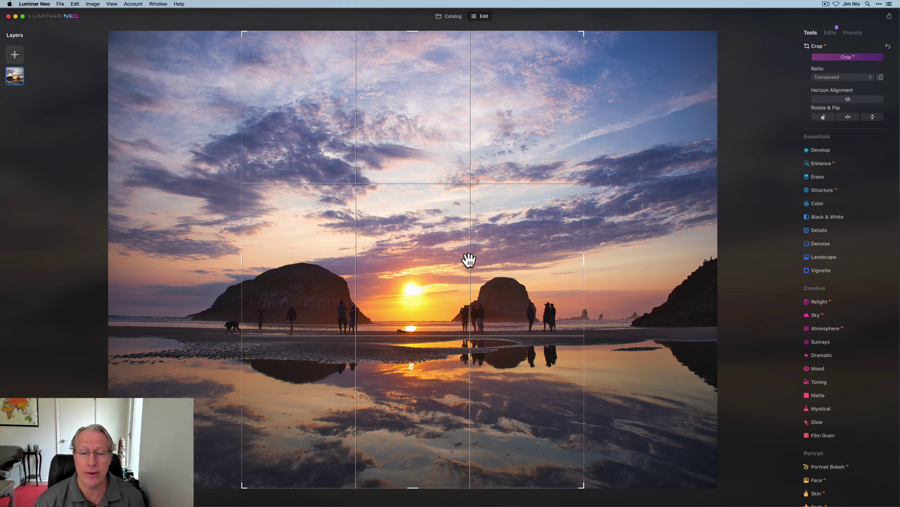
pyautogui.moveTo(417, 262); pyautogui.dragTo(443, 253)
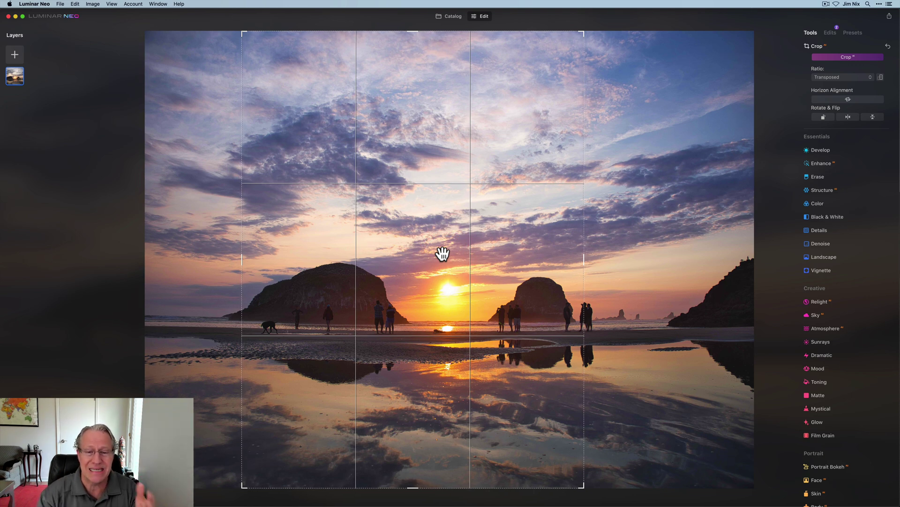
pyautogui.click(888, 45)
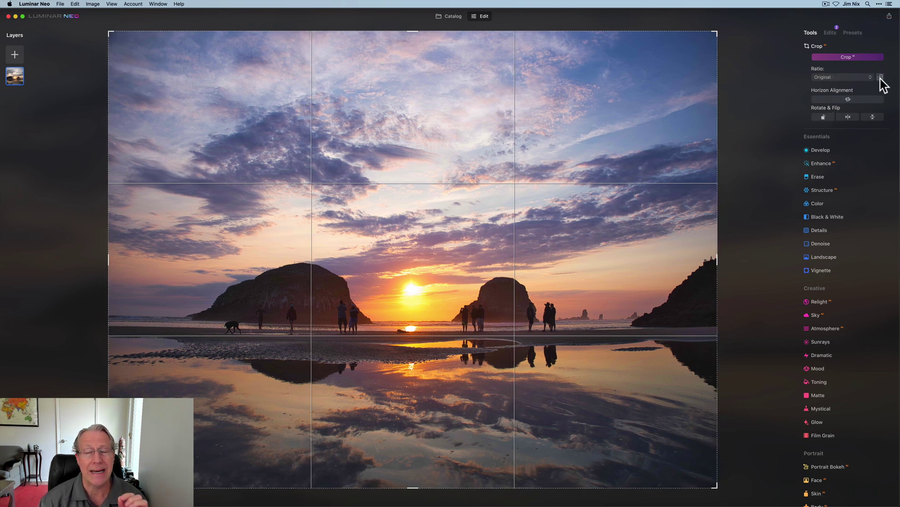
pyautogui.click(880, 78)
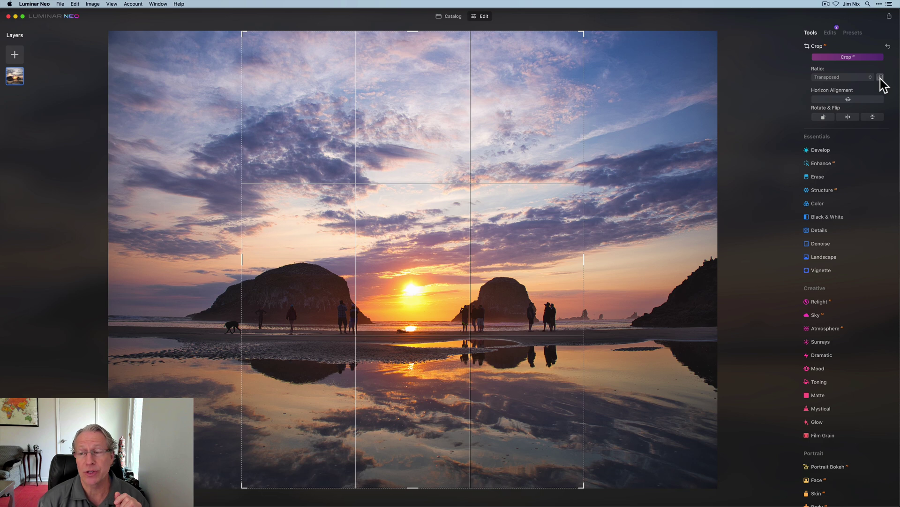
pyautogui.click(880, 78)
# Step: Try a free-ratio crop pulled in from the top-right corner, then reset to the full image
pyautogui.click(851, 78)
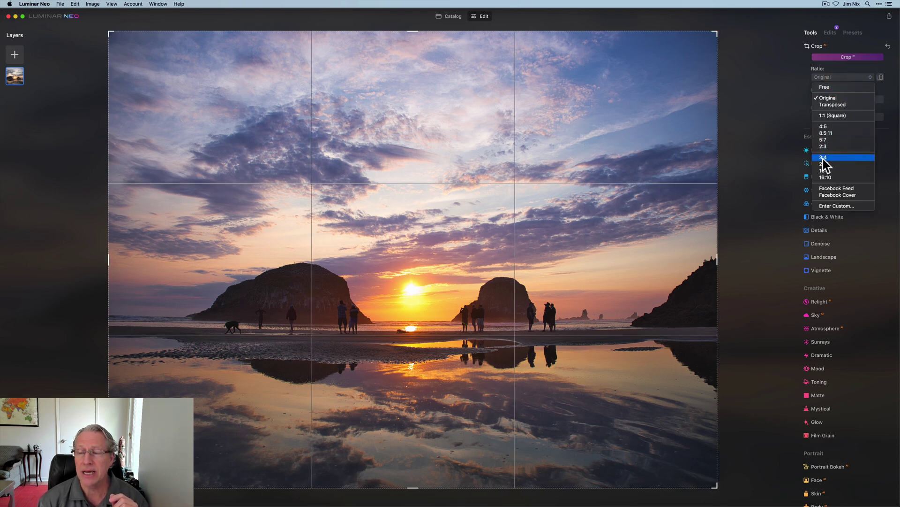
pyautogui.click(824, 87)
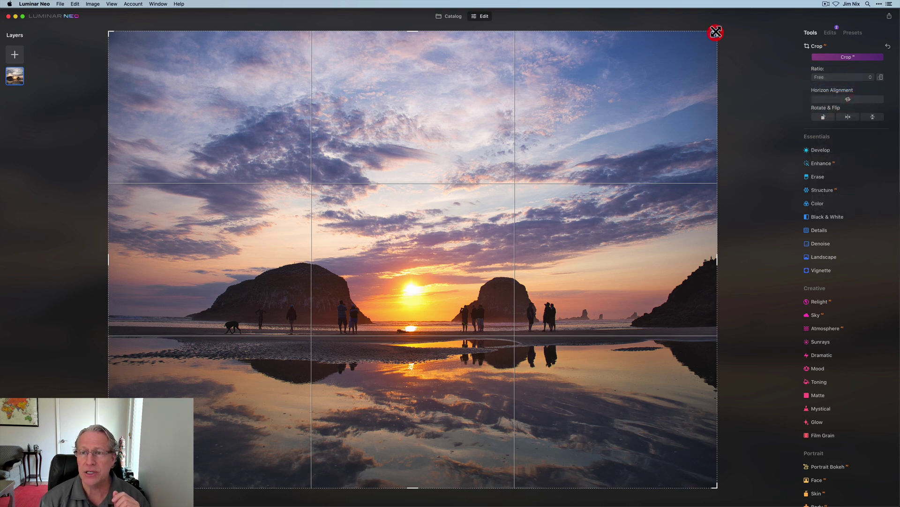
pyautogui.moveTo(716, 32); pyautogui.dragTo(632, 148)
pyautogui.moveTo(523, 257); pyautogui.dragTo(478, 263)
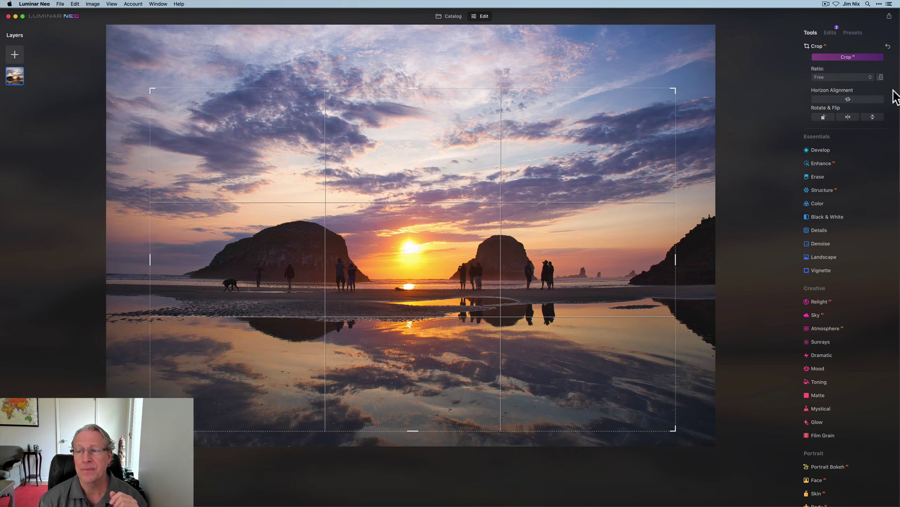
pyautogui.click(881, 77)
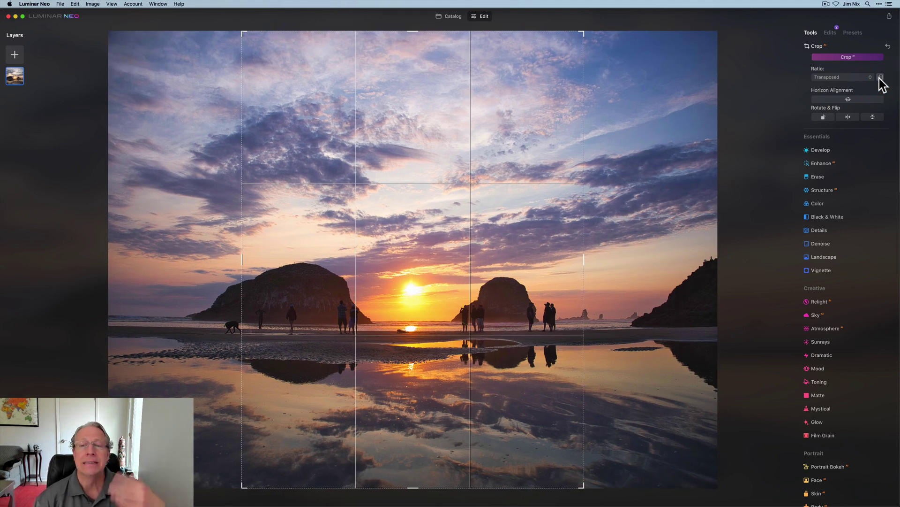
pyautogui.click(888, 46)
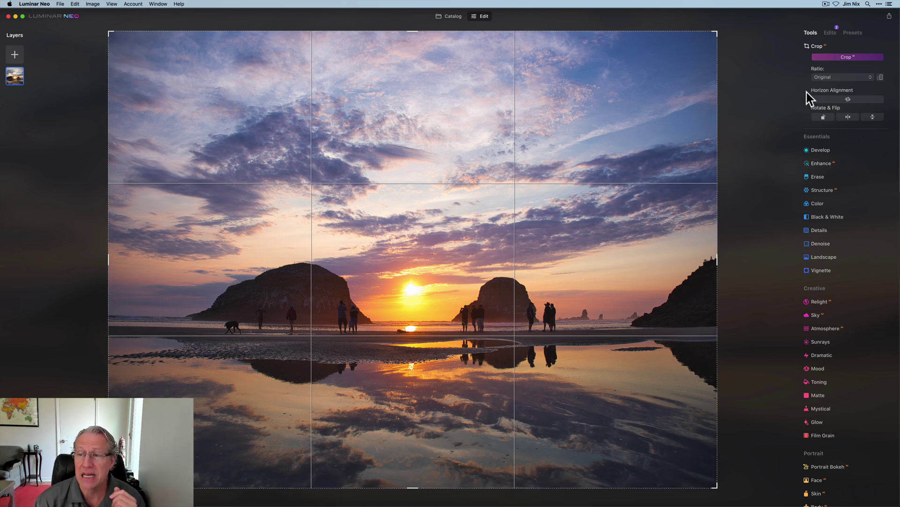
pyautogui.click(826, 79)
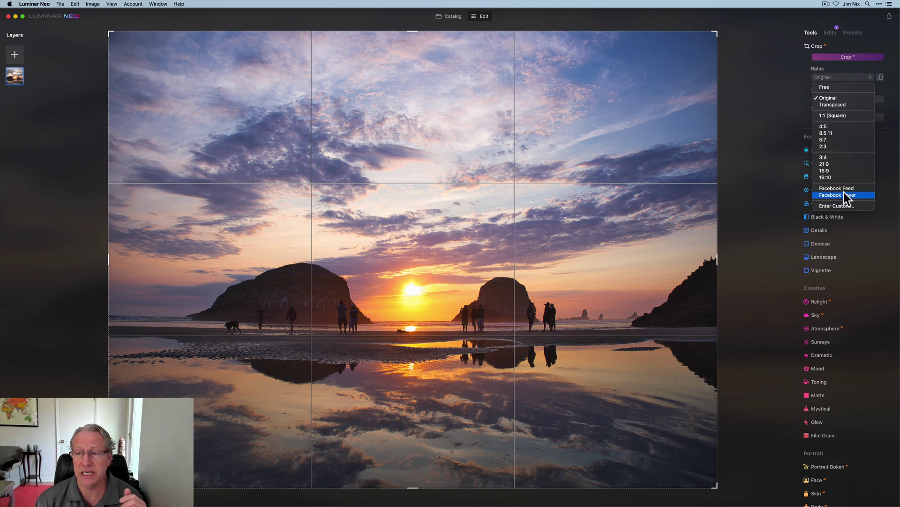
# Step: Set a 16:9 crop, narrow it slightly from the right, and reposition the photo inside
pyautogui.click(831, 172)
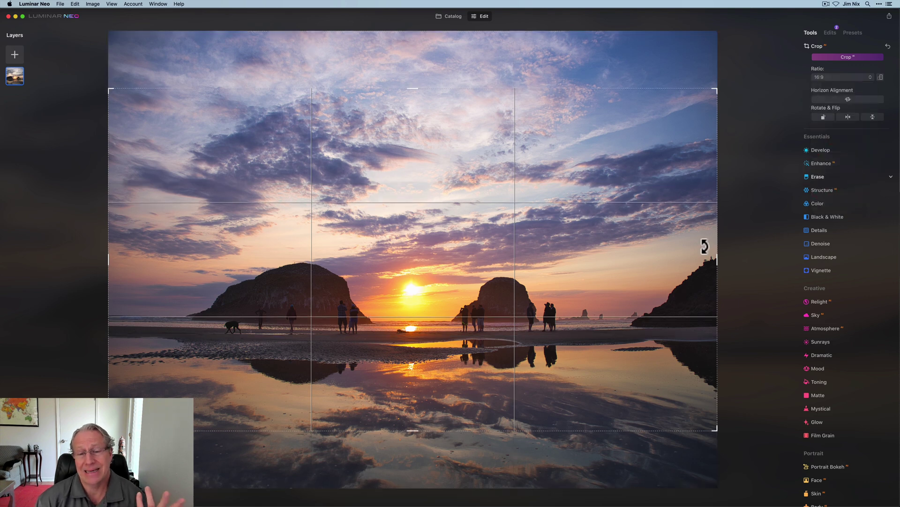
pyautogui.moveTo(573, 336)
pyautogui.mouseDown()
pyautogui.moveTo(573, 322)
pyautogui.moveTo(576, 334)
pyautogui.mouseUp()
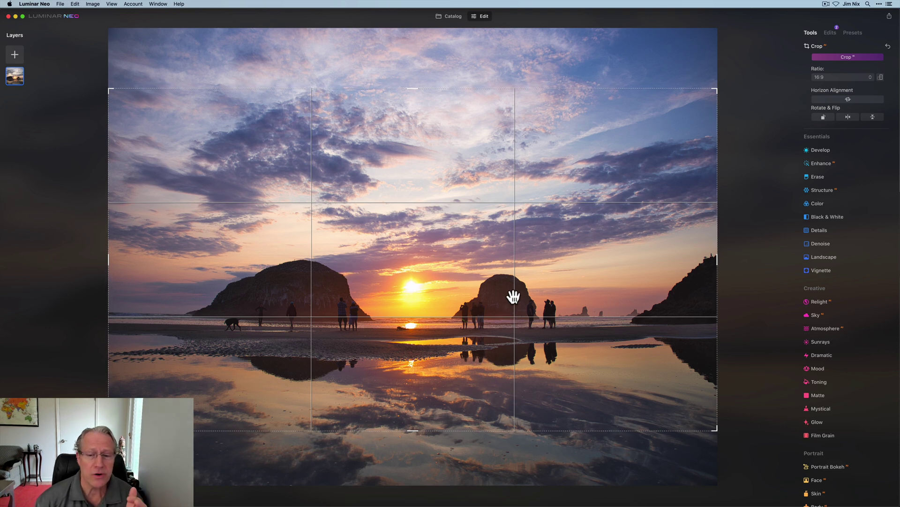
pyautogui.moveTo(717, 259); pyautogui.dragTo(706, 260)
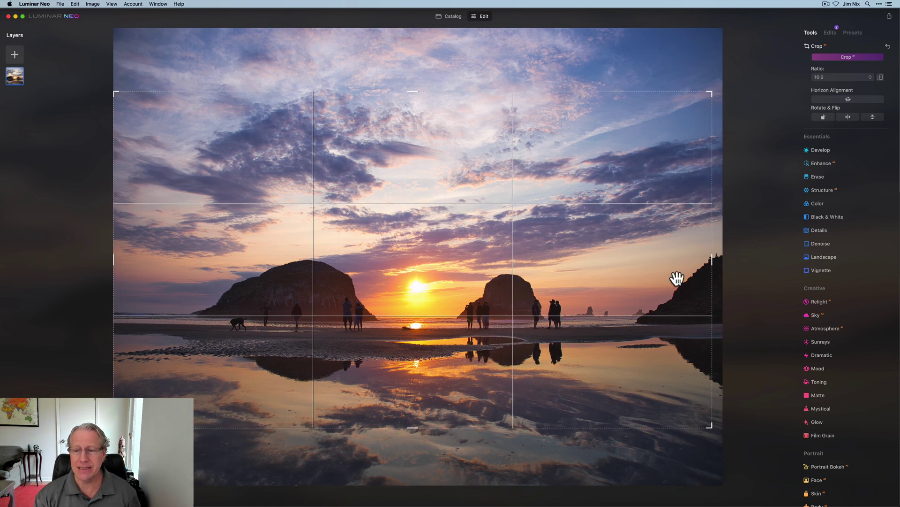
pyautogui.moveTo(711, 261); pyautogui.dragTo(705, 261)
pyautogui.moveTo(435, 372); pyautogui.dragTo(432, 380)
# Step: Apply the 16:9 crop and reopen Crop on the sunset photo
pyautogui.press('Return')
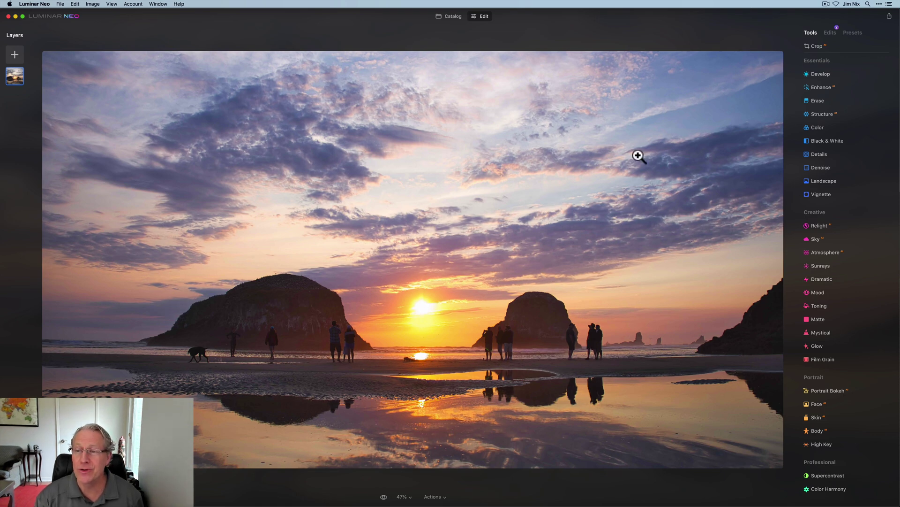
pyautogui.click(823, 49)
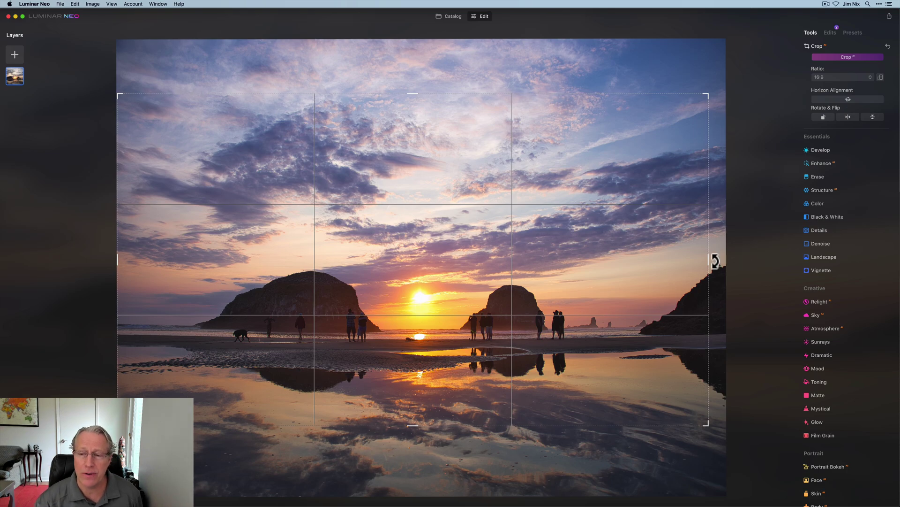
# Step: Rotate the photo about 1° to level the horizon within the 16:9 crop
pyautogui.moveTo(714, 260)
pyautogui.mouseDown()
pyautogui.moveTo(714, 237)
pyautogui.moveTo(722, 239)
pyautogui.moveTo(712, 272)
pyautogui.moveTo(706, 253)
pyautogui.moveTo(714, 271)
pyautogui.moveTo(727, 264)
pyautogui.mouseUp()
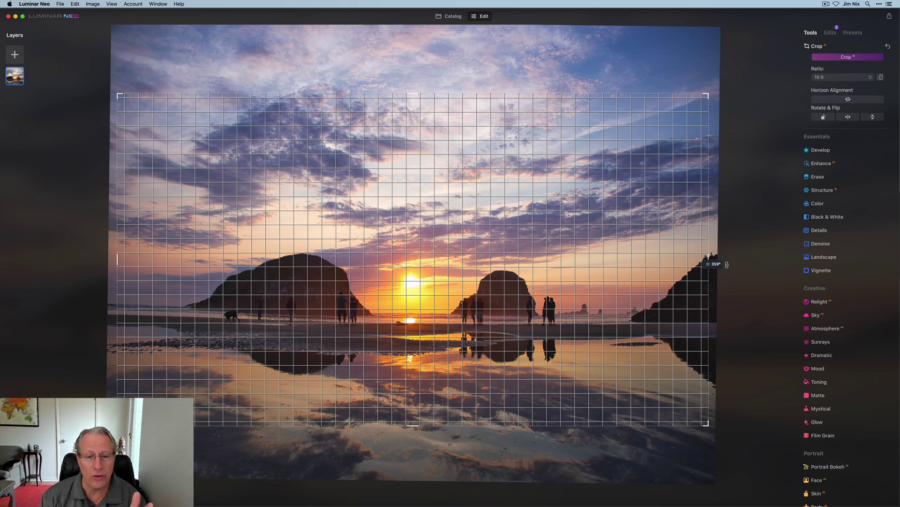
pyautogui.moveTo(727, 264); pyautogui.dragTo(726, 260)
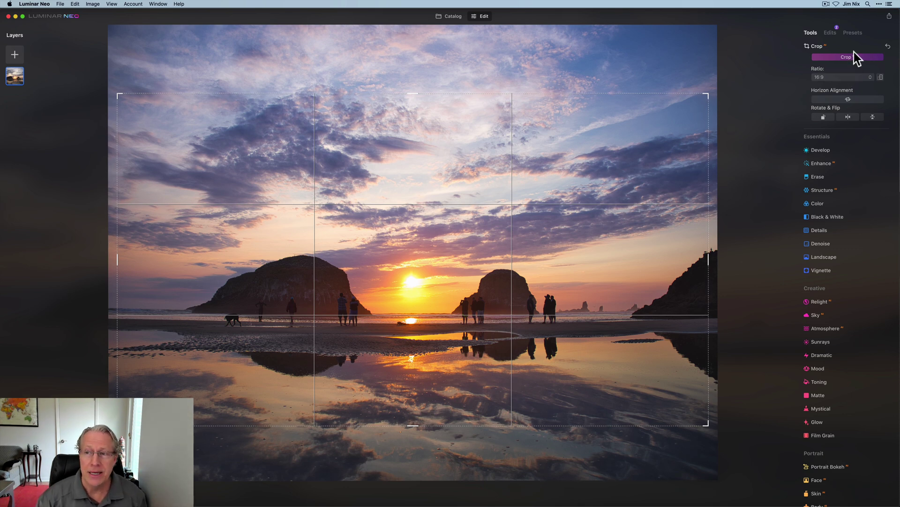
# Step: Apply the straightened crop, reopen Crop, and rotate the photo through four 90° turns back upright
pyautogui.click(798, 161)
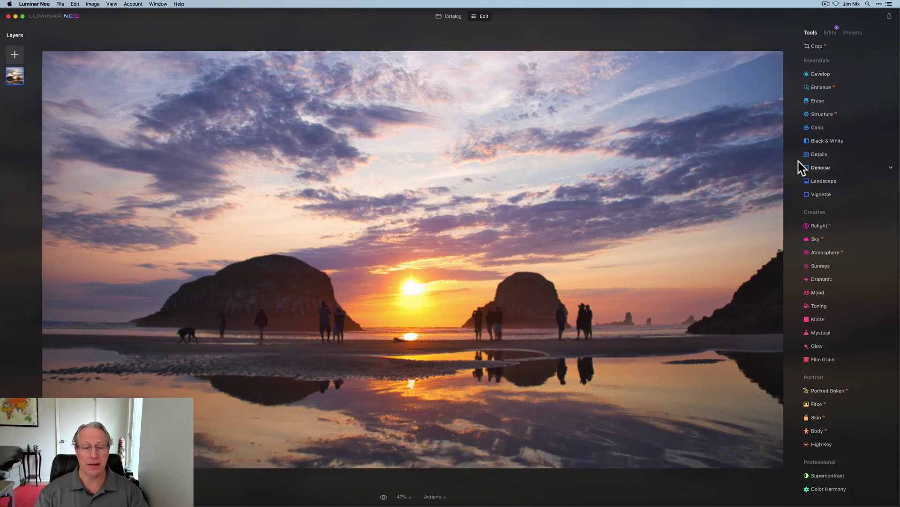
pyautogui.click(819, 47)
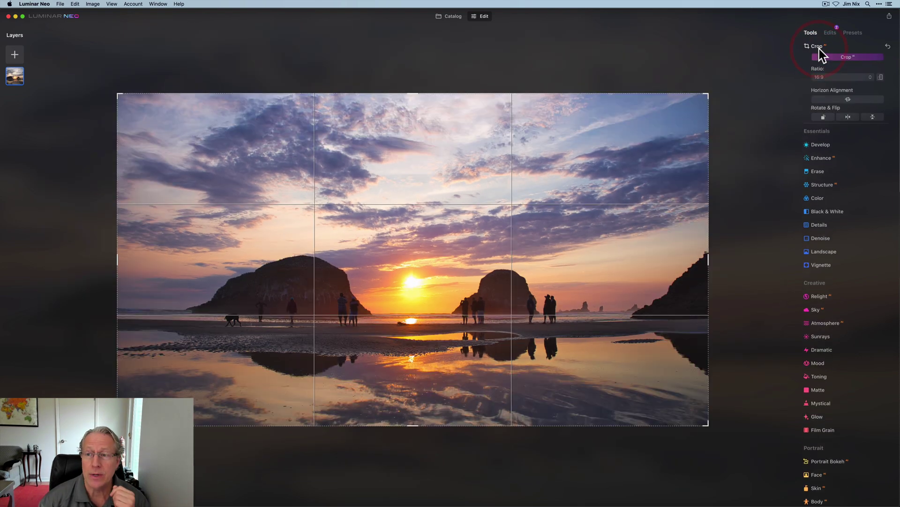
pyautogui.click(822, 117)
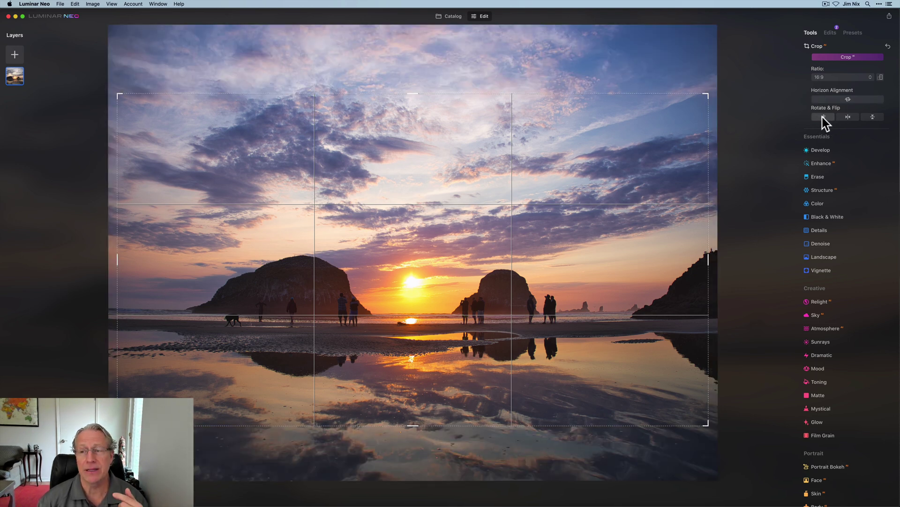
pyautogui.click(824, 117)
pyautogui.click(823, 117)
pyautogui.click(824, 117)
pyautogui.click(823, 117)
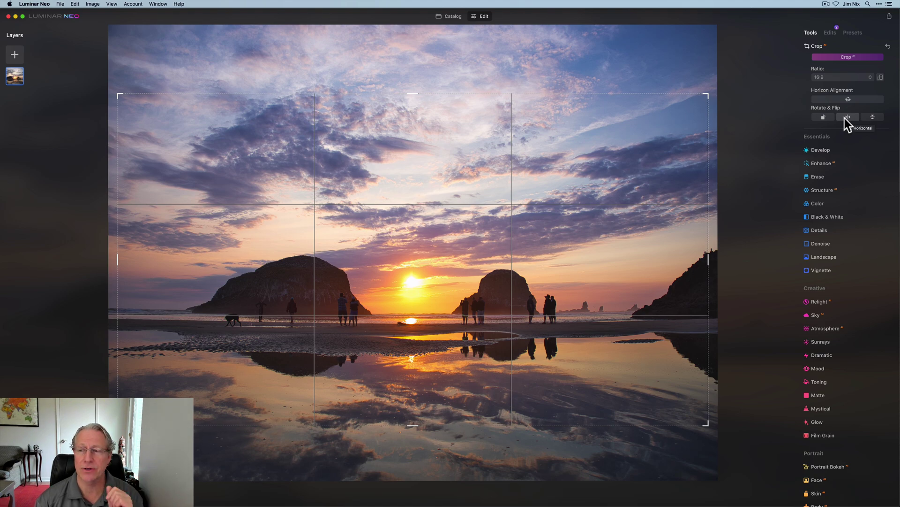
# Step: Flip the photo horizontally and vertically back to its original orientation, then apply the crop
pyautogui.click(845, 118)
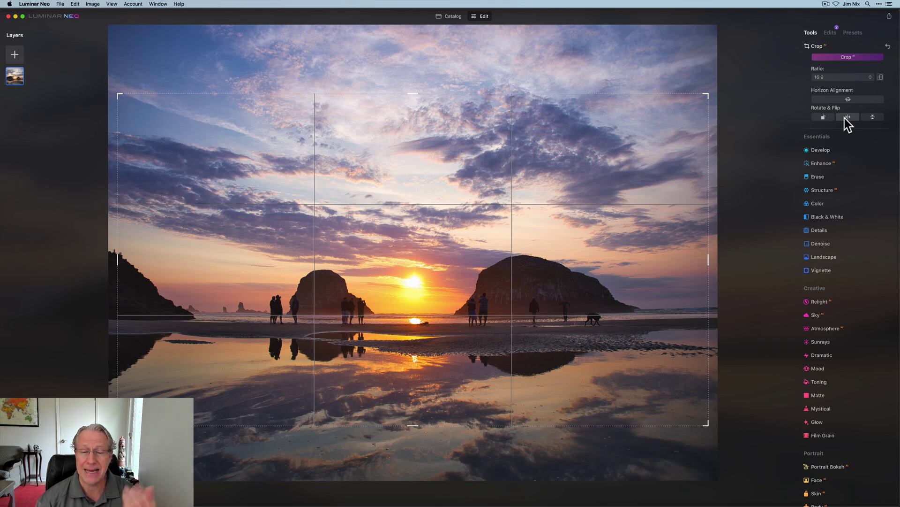
pyautogui.click(845, 118)
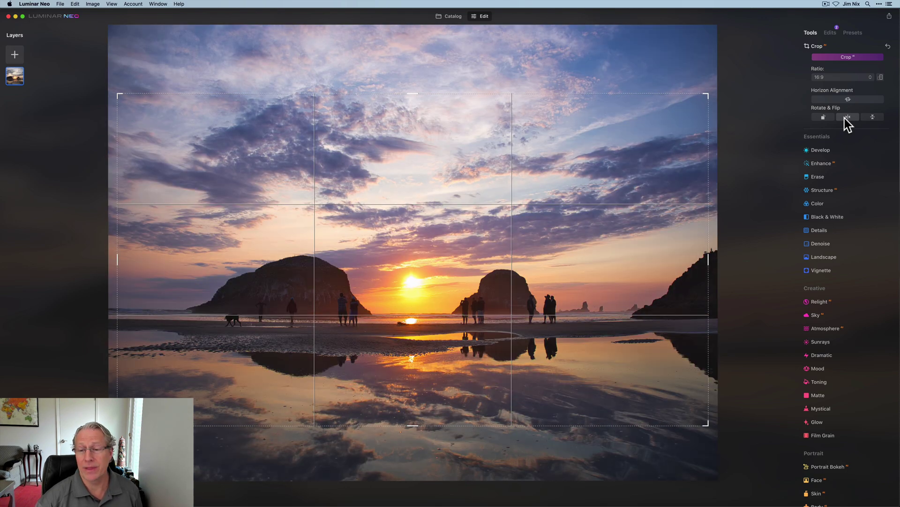
pyautogui.click(845, 118)
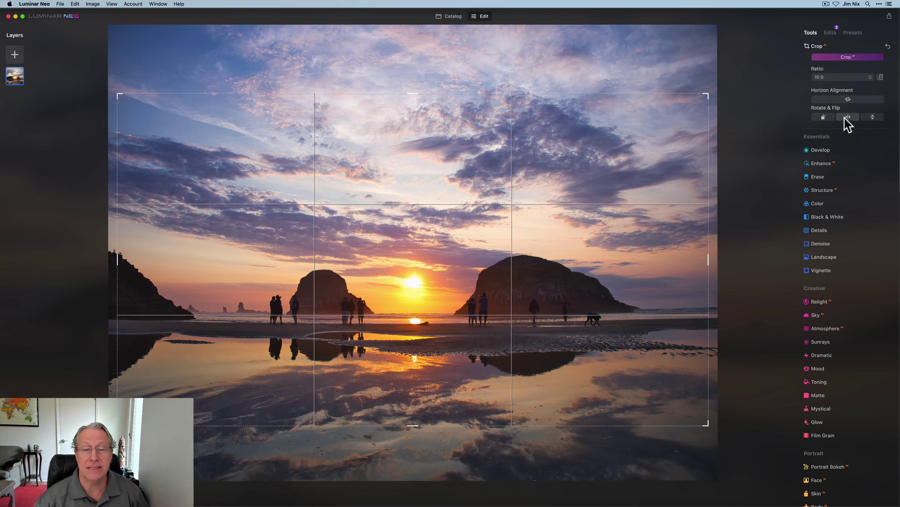
pyautogui.click(845, 118)
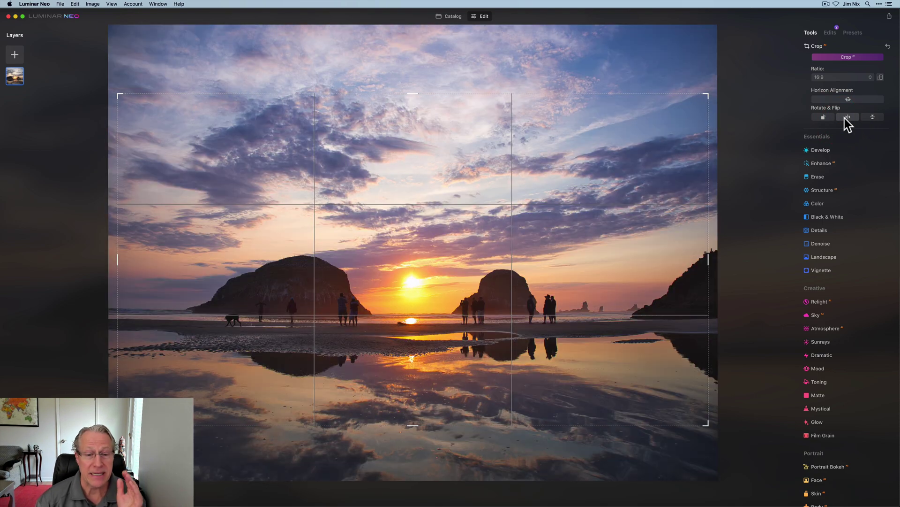
pyautogui.click(874, 117)
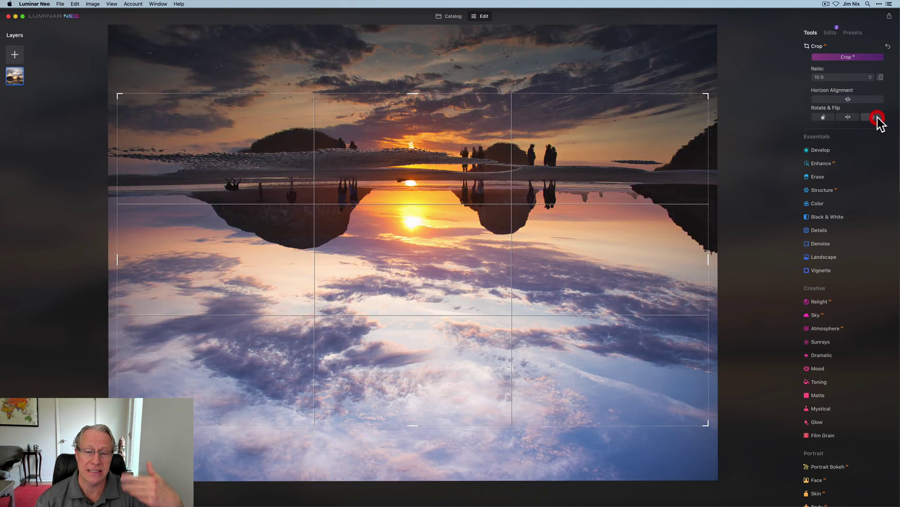
pyautogui.click(874, 118)
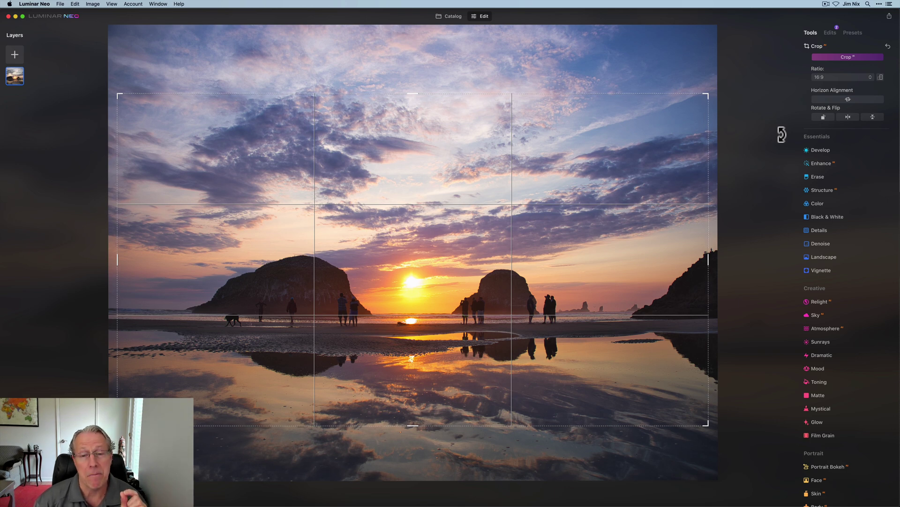
pyautogui.press('Return')
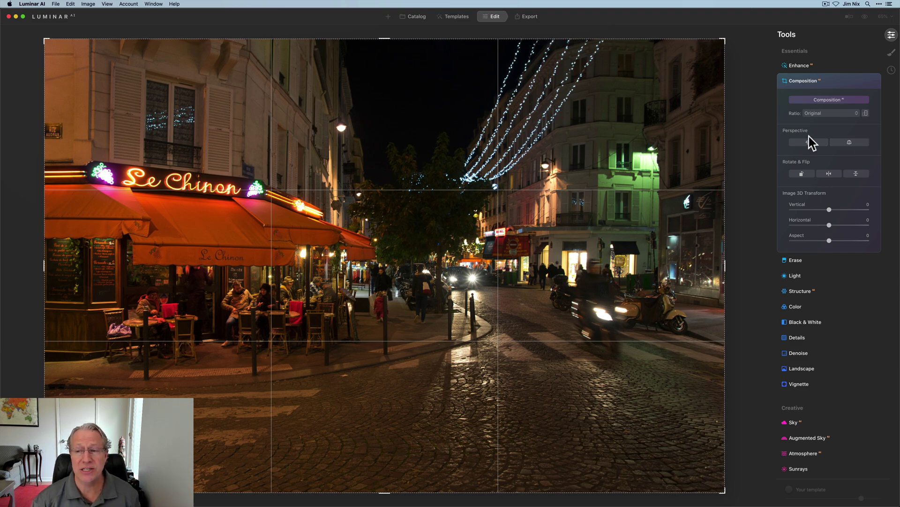
# Step: Switch to Luminar AI and open the Composition tool on the Paris night street photo
pyautogui.press('super+Tab')
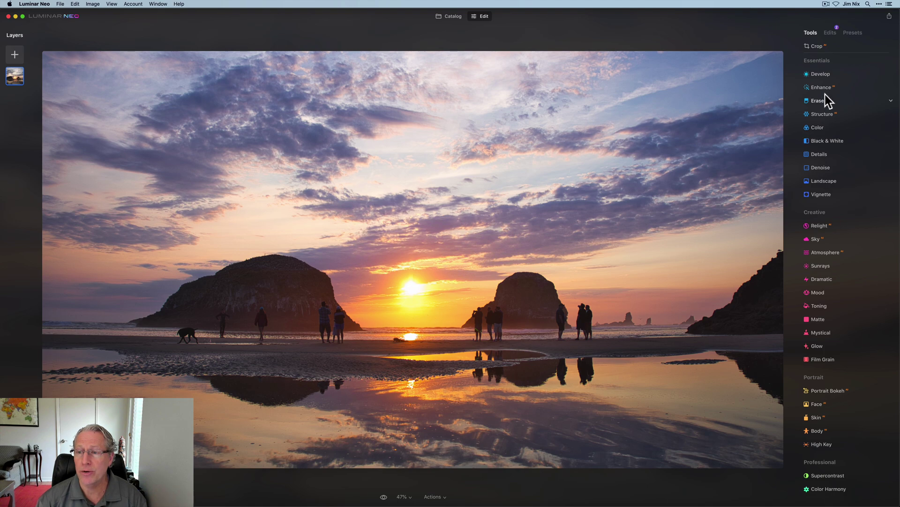
pyautogui.click(820, 48)
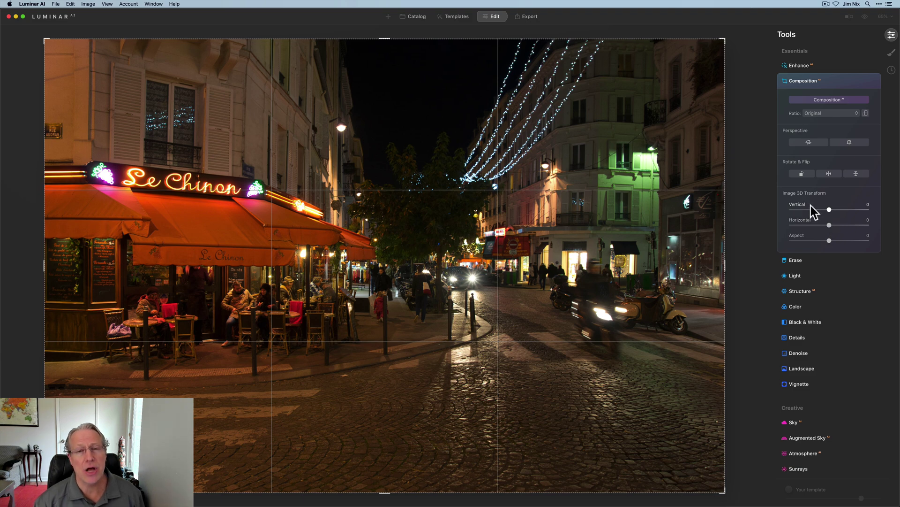
# Step: Tilt the street photo's vertical perspective, then reset Vertical, Horizontal and Aspect to 0
pyautogui.moveTo(830, 209); pyautogui.dragTo(825, 243)
pyautogui.doubleClick(837, 209)
pyautogui.doubleClick(799, 225)
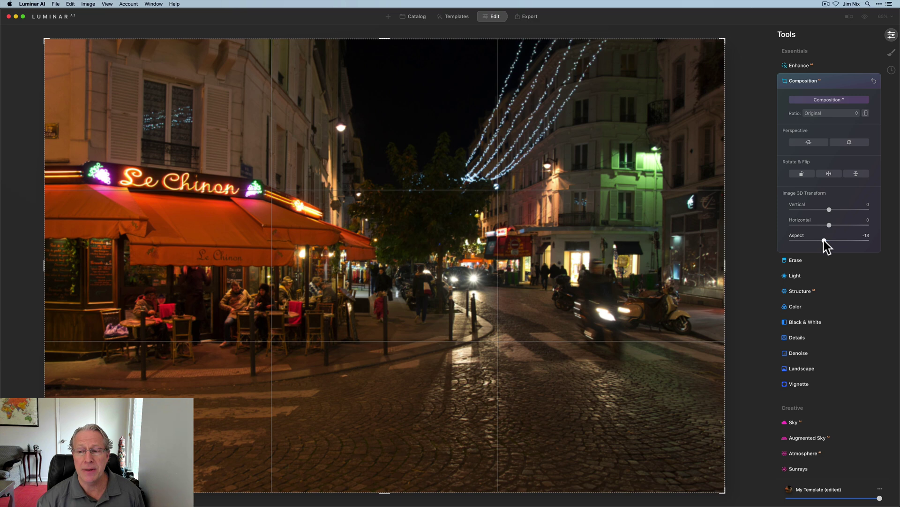
pyautogui.doubleClick(824, 241)
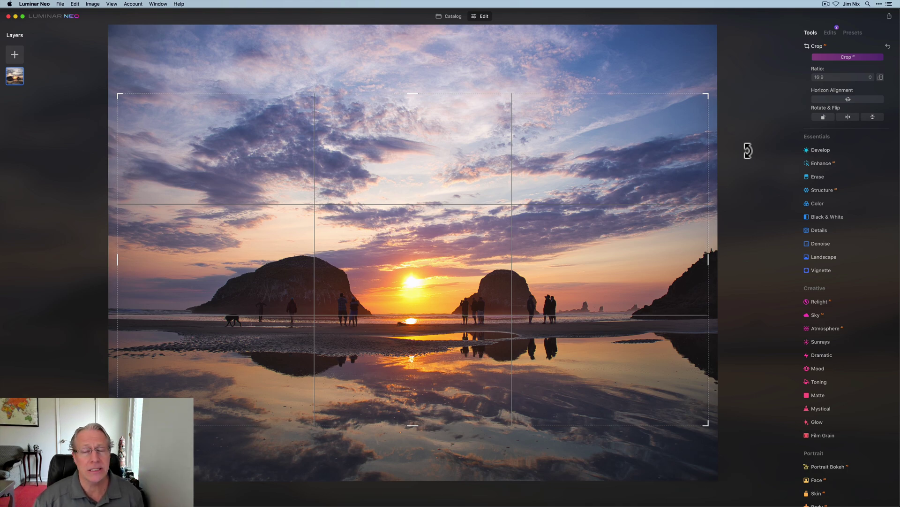
# Step: Confirm the straightened 16:9 crop on the beach sunset photo and leave Crop mode
pyautogui.press('Return')
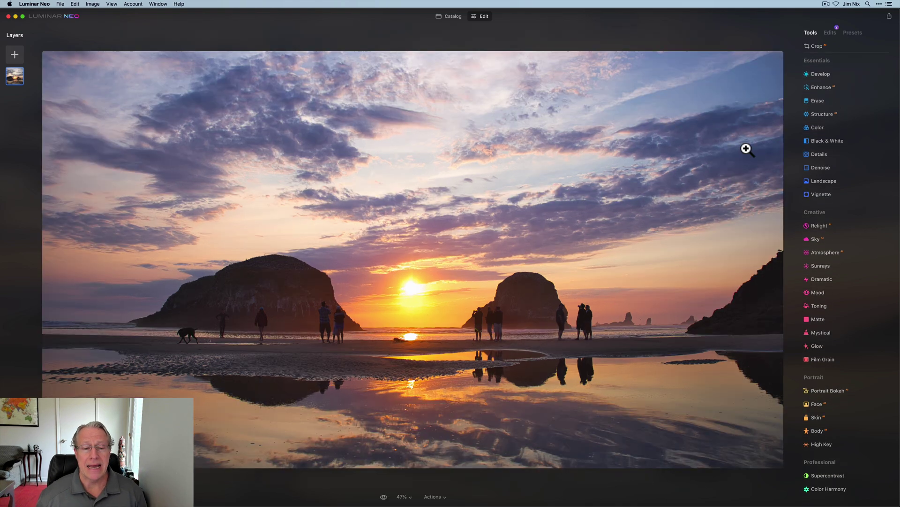